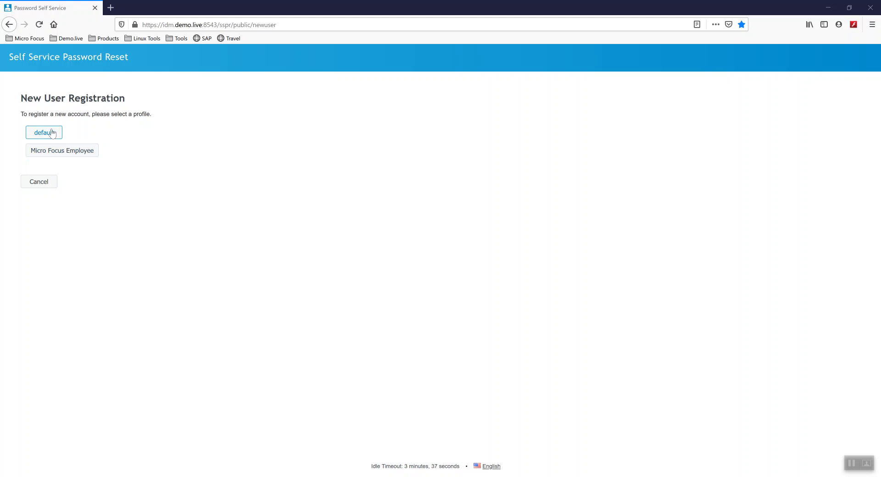
# - Choose the 'default' profile to start a new user registration
pyautogui.click(50, 133)
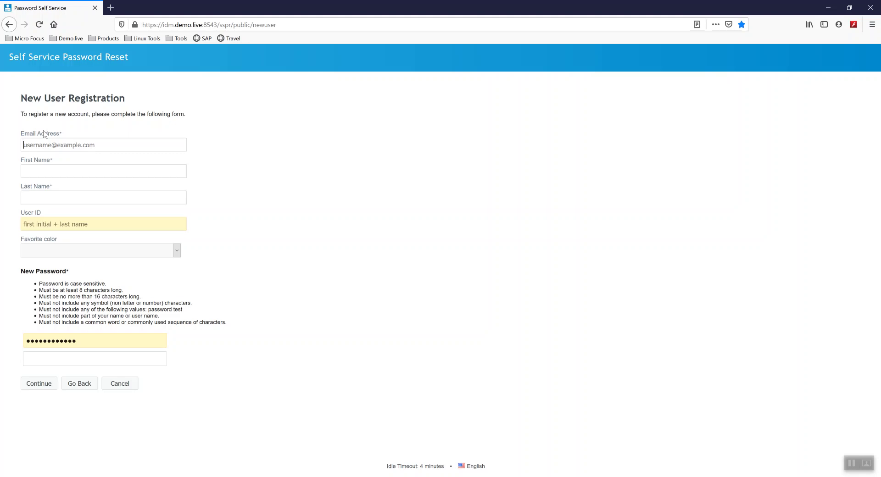
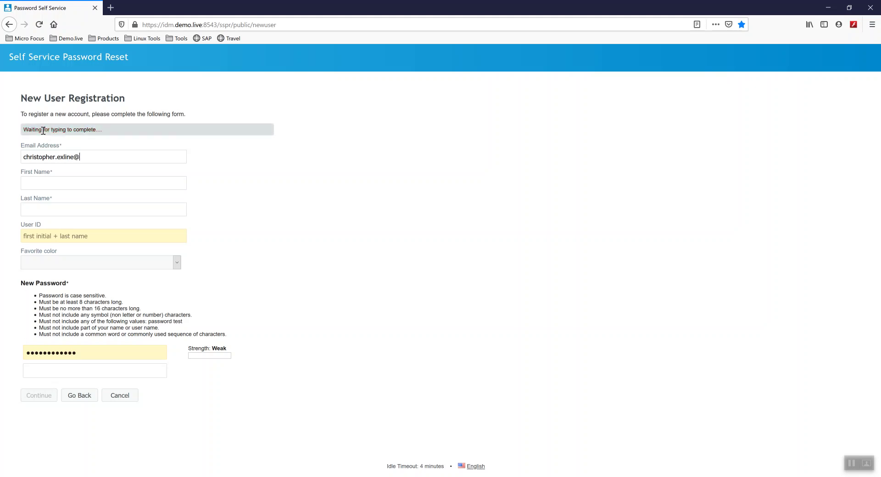
# - Enter the contractor's e-mail address, first name and last name in the registration form
pyautogui.press('Tab')
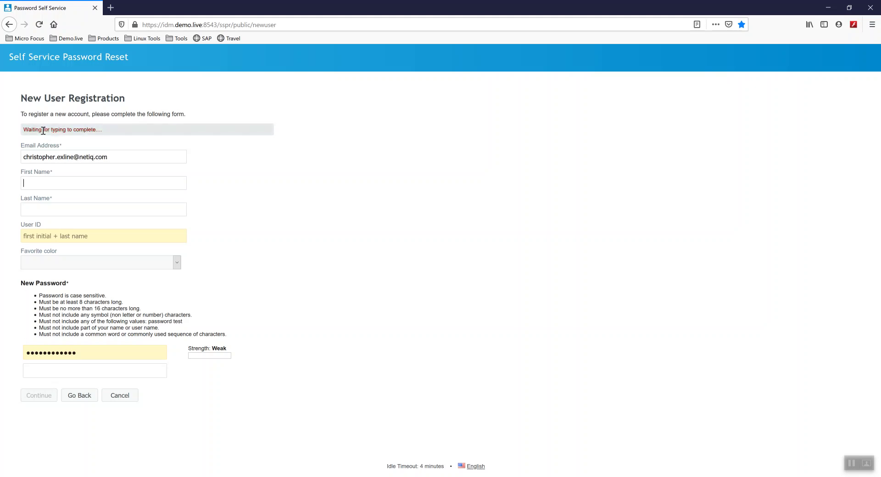
pyautogui.write('Tim')
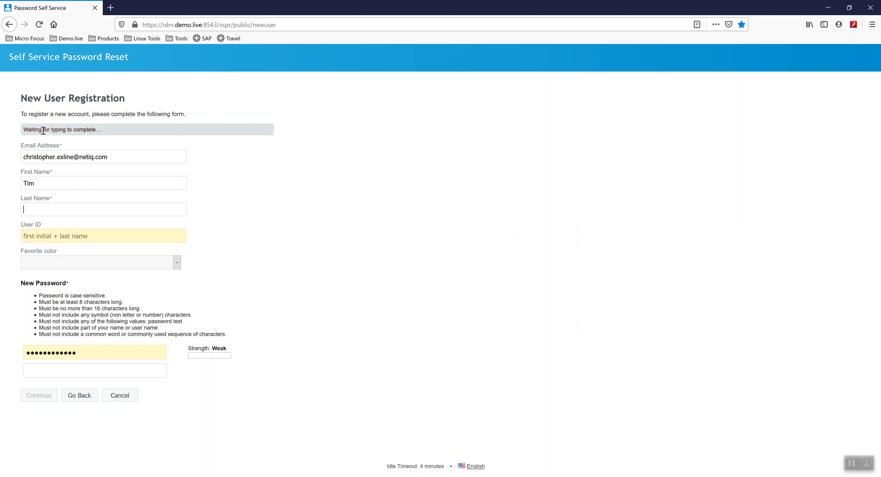
pyautogui.press('Tab')
pyautogui.write('Contractor')
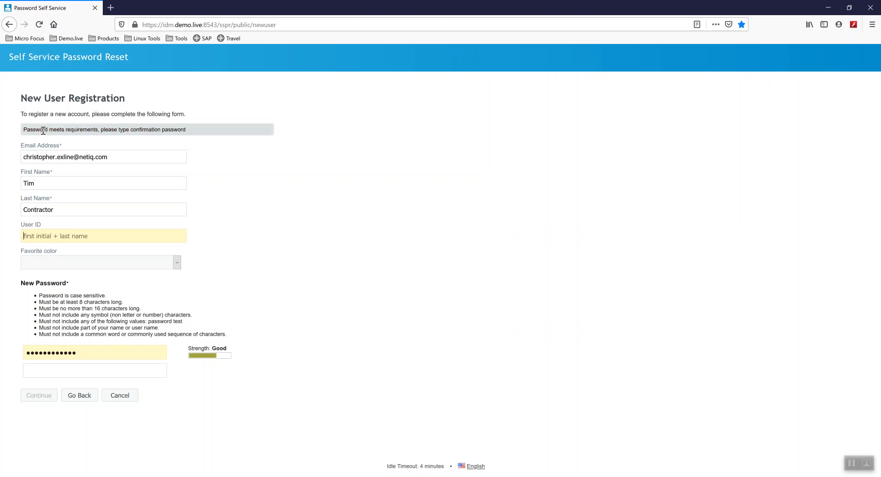
pyautogui.write('tcontractor')
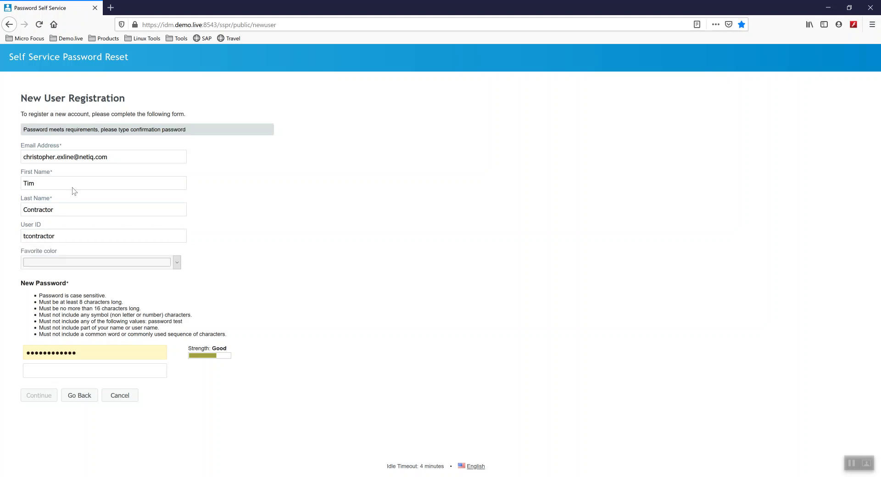
# - Pick Red as the favourite colour and enter a new password and its confirmation
pyautogui.click(76, 268)
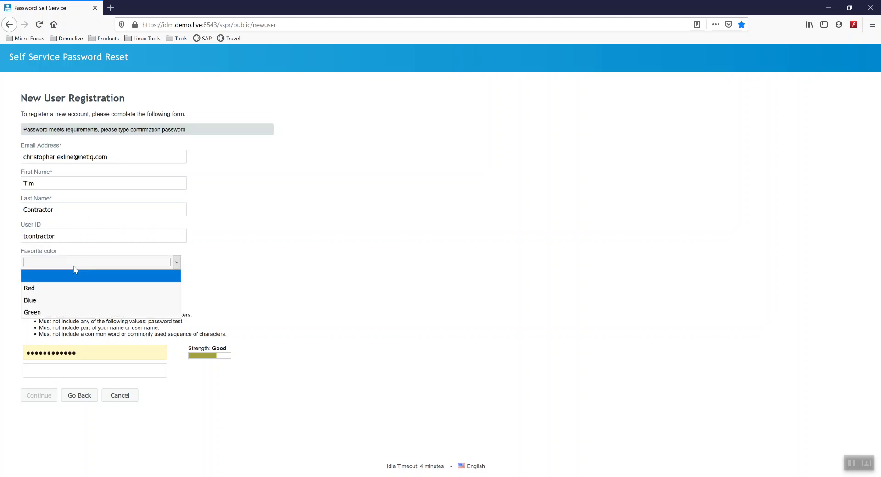
pyautogui.click(63, 290)
pyautogui.moveTo(104, 352); pyautogui.dragTo(9, 352)
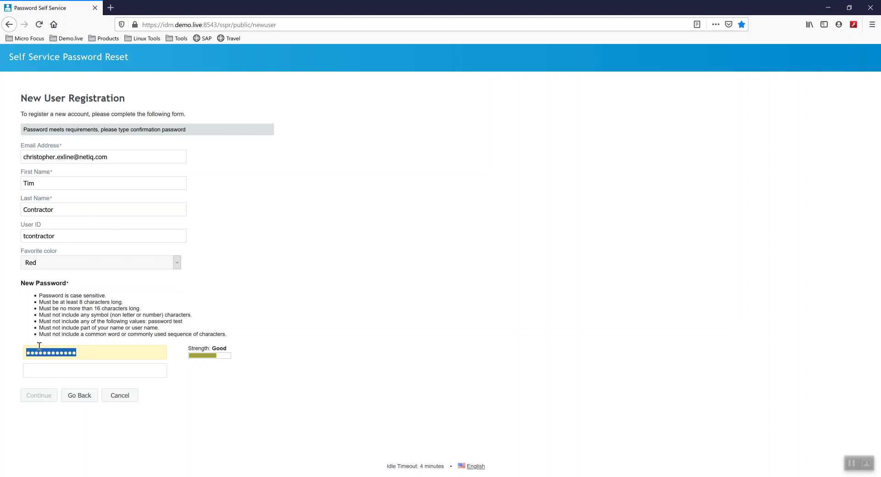
pyautogui.write('abcdefghijklmn')
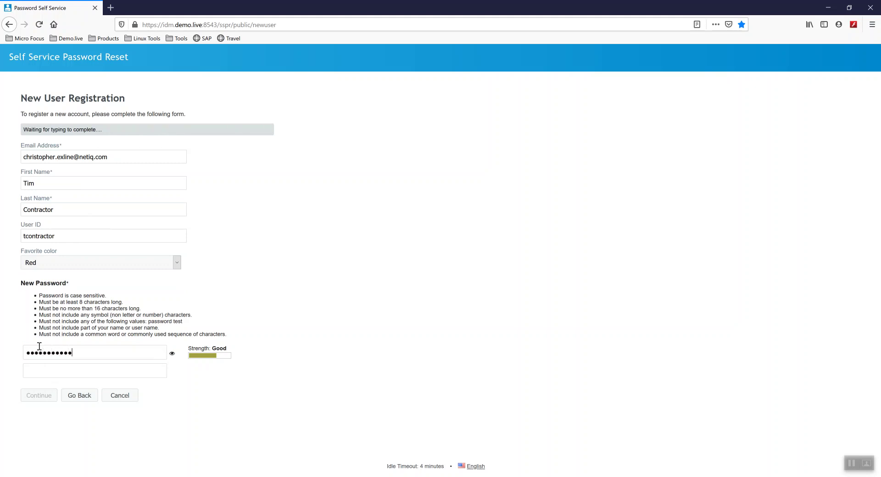
pyautogui.press('Tab')
pyautogui.write('abcdefghijkl')
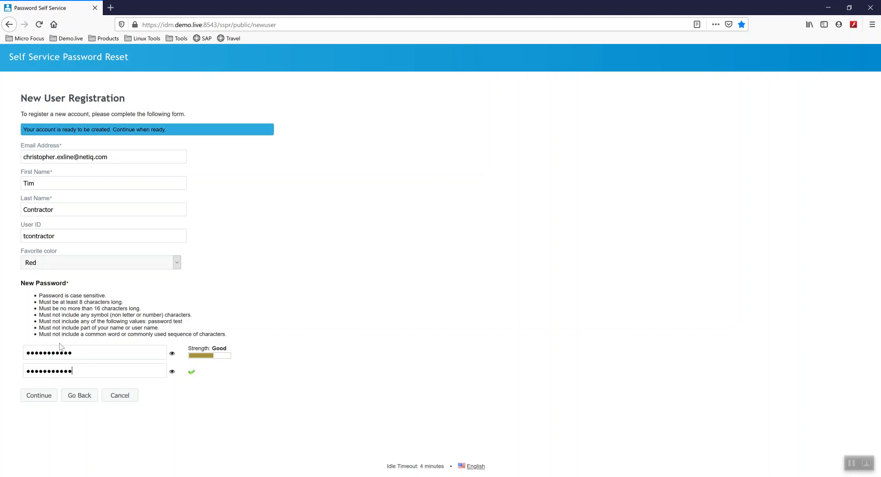
# - Submit the registration, decline Firefox's save-login offer, and switch to Outlook
pyautogui.click(39, 396)
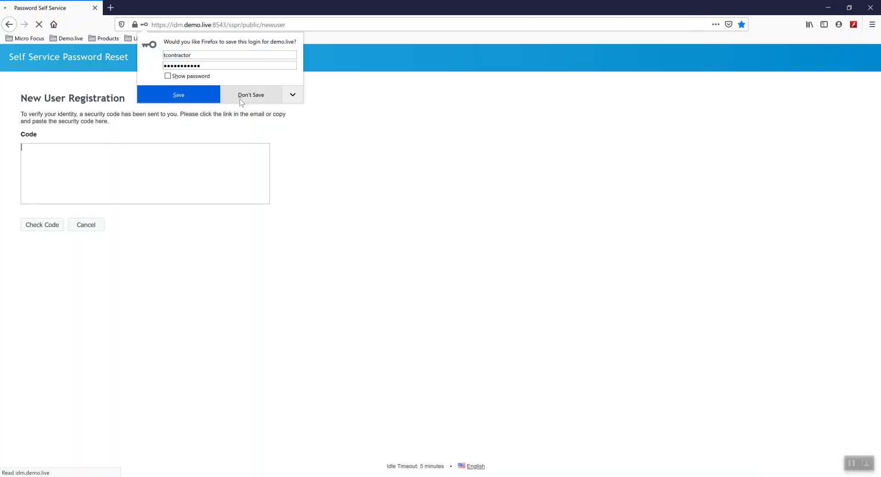
pyautogui.click(240, 99)
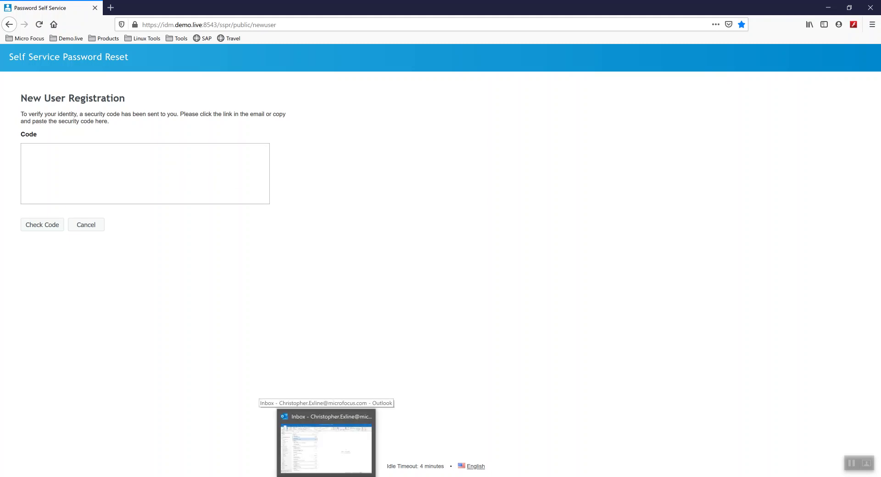
pyautogui.click(326, 476)
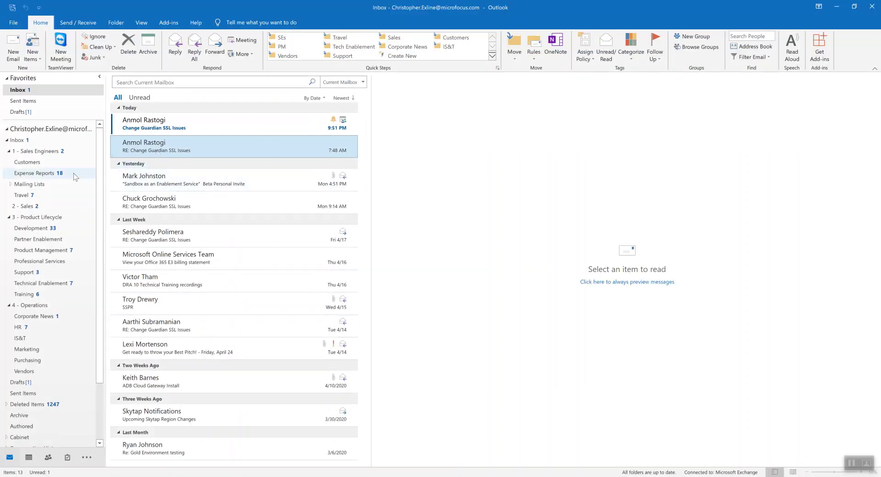
# - Open the New User Registration email in the Inbox and copy its security code
pyautogui.click(19, 139)
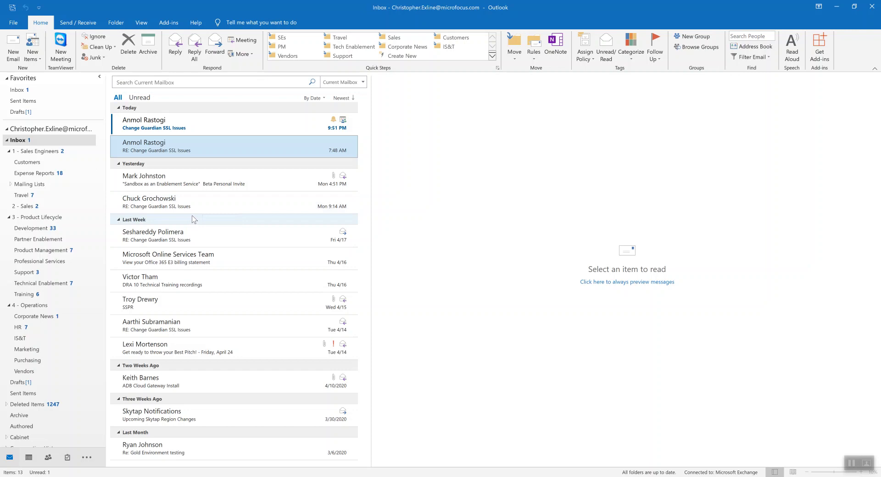
pyautogui.click(211, 125)
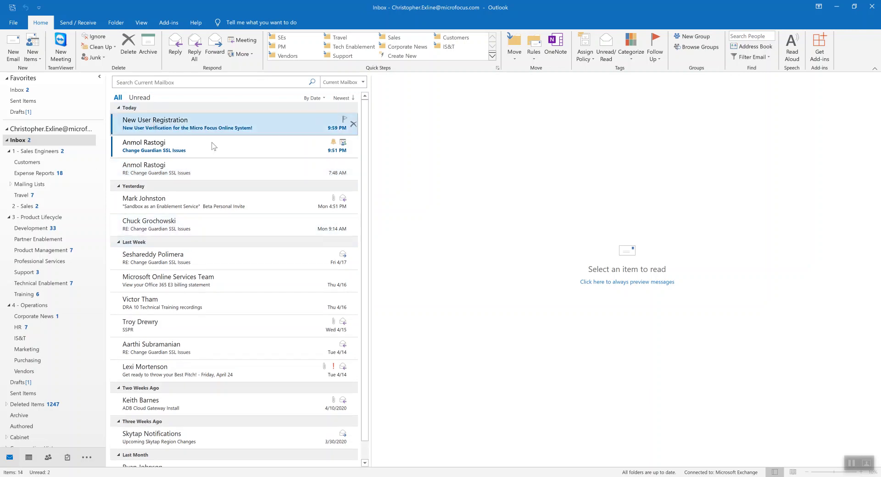
pyautogui.moveTo(415, 176); pyautogui.dragTo(371, 176)
pyautogui.rightClick(388, 175)
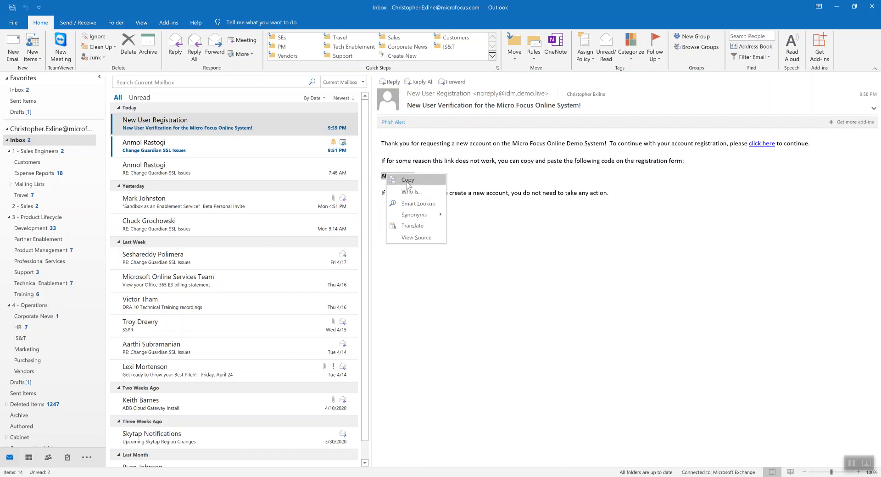
pyautogui.click(407, 180)
# - Paste the copied security code into the Code box and check it
pyautogui.click(836, 6)
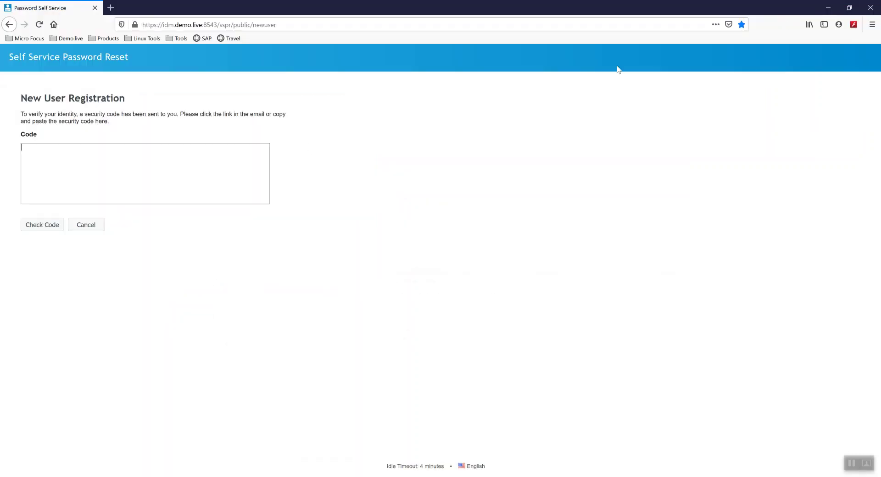
pyautogui.rightClick(78, 159)
pyautogui.click(92, 192)
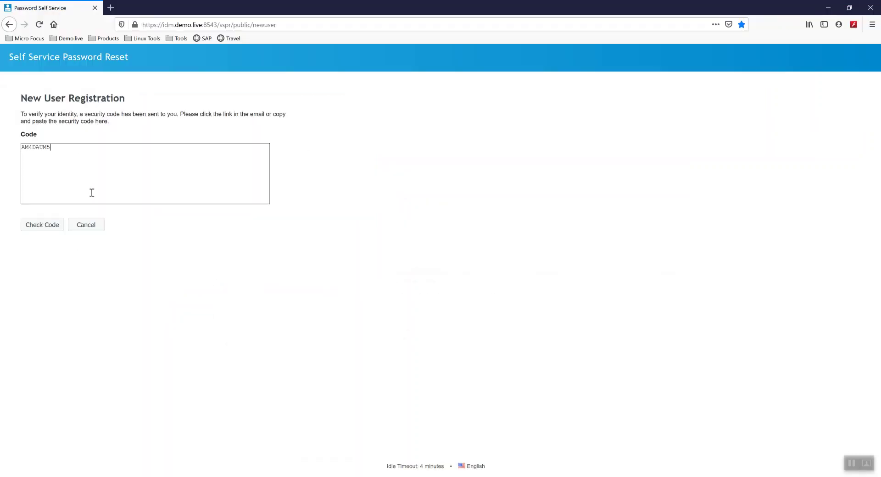
pyautogui.click(43, 225)
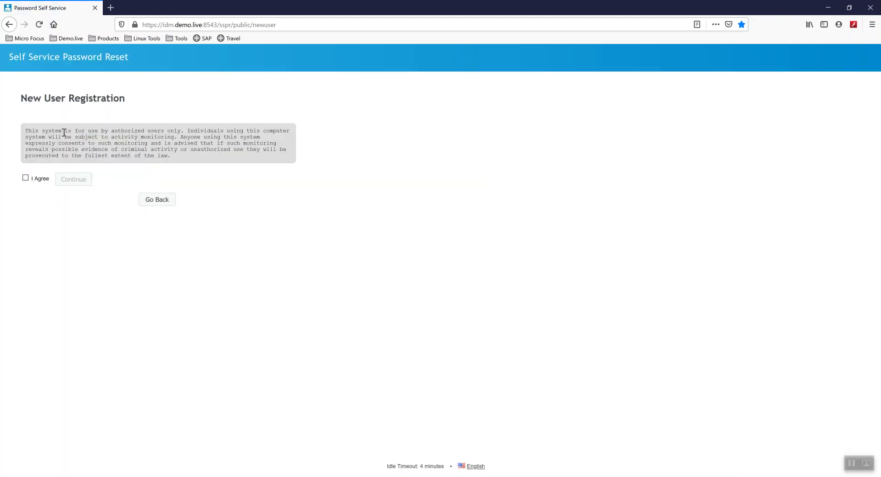
# - Agree to the authorized-use notice, create the account, and continue past the Success page
pyautogui.click(26, 178)
pyautogui.click(71, 180)
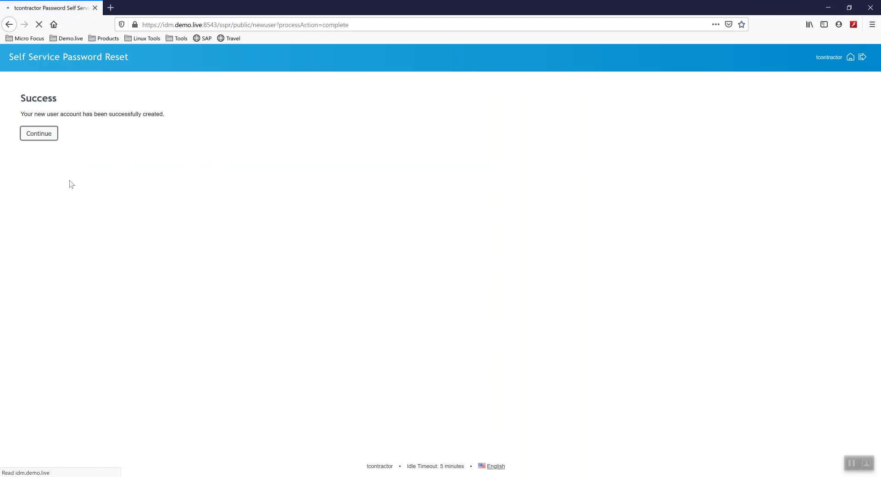
pyautogui.click(46, 144)
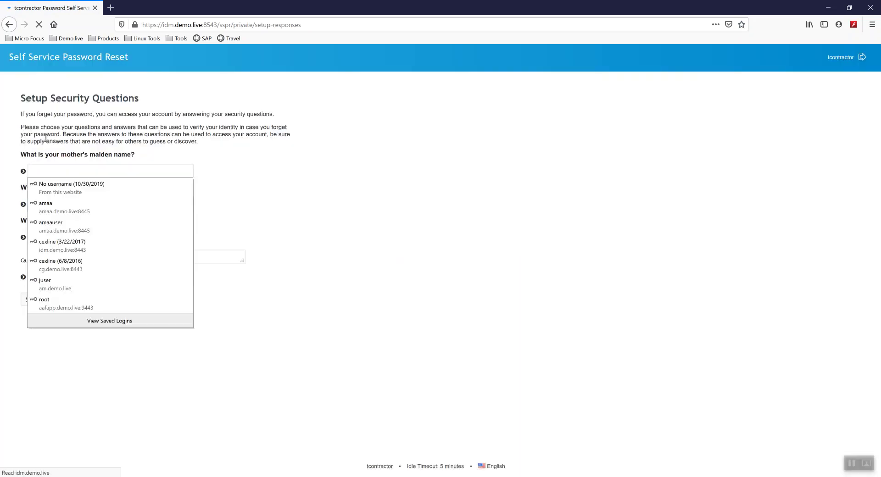
# - Answer the mother's maiden name and favorite singer security questions
pyautogui.click(159, 172)
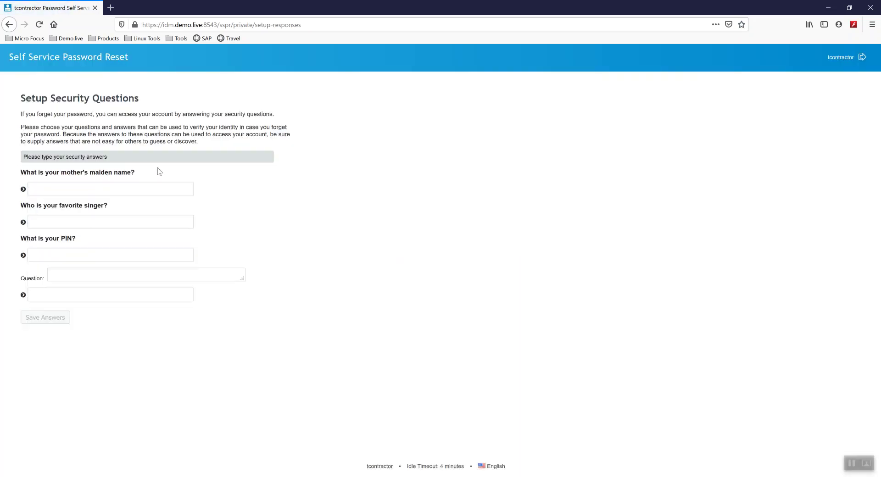
pyautogui.click(109, 186)
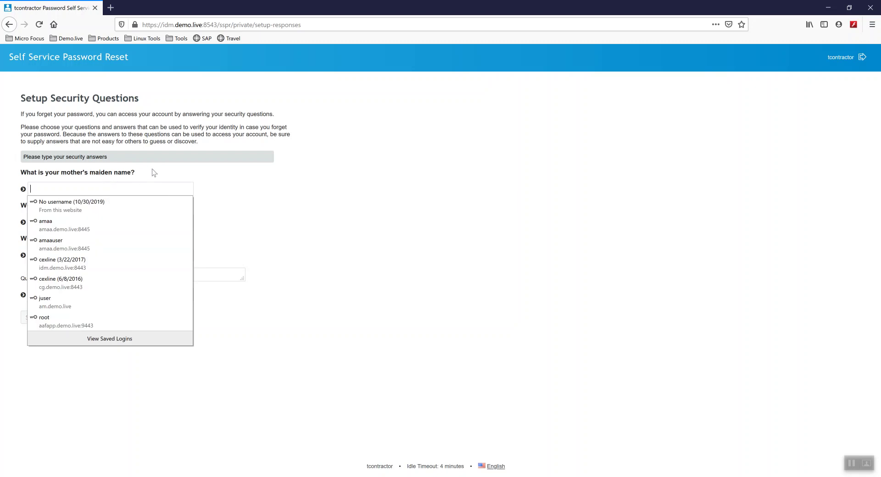
pyautogui.click(159, 172)
pyautogui.click(118, 188)
pyautogui.press('Escape')
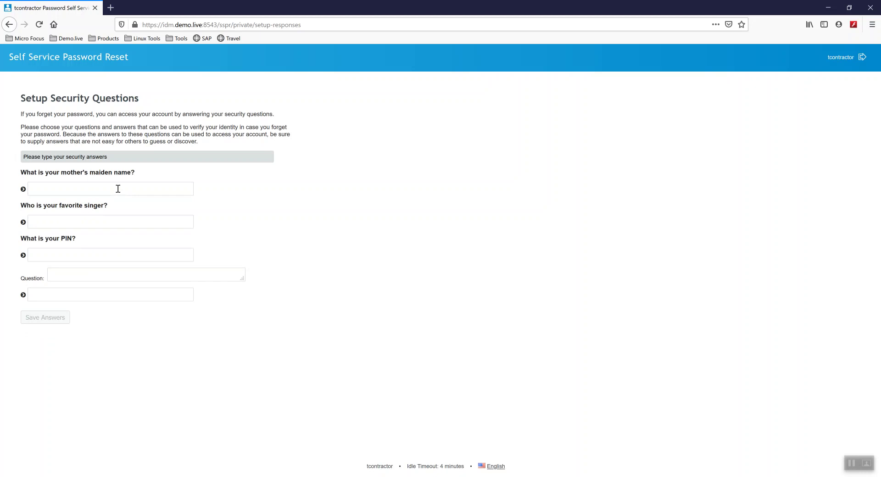
pyautogui.write('*******')
pyautogui.press('Tab')
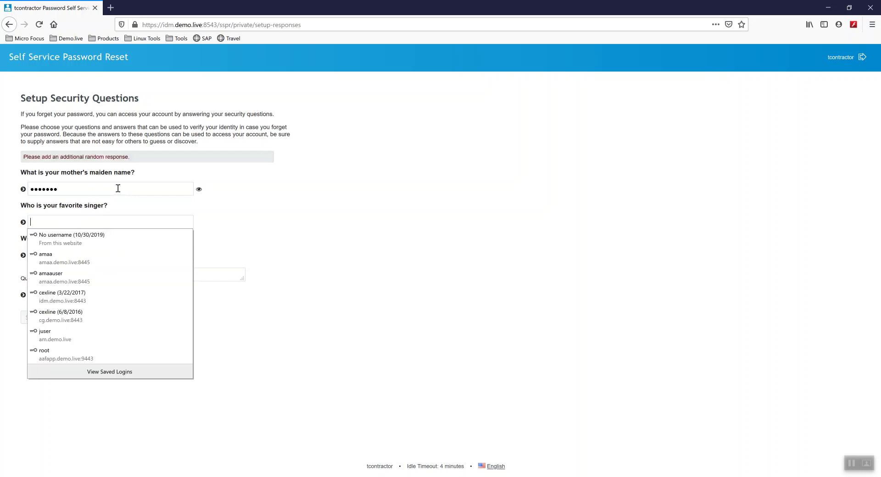
pyautogui.write('*********')
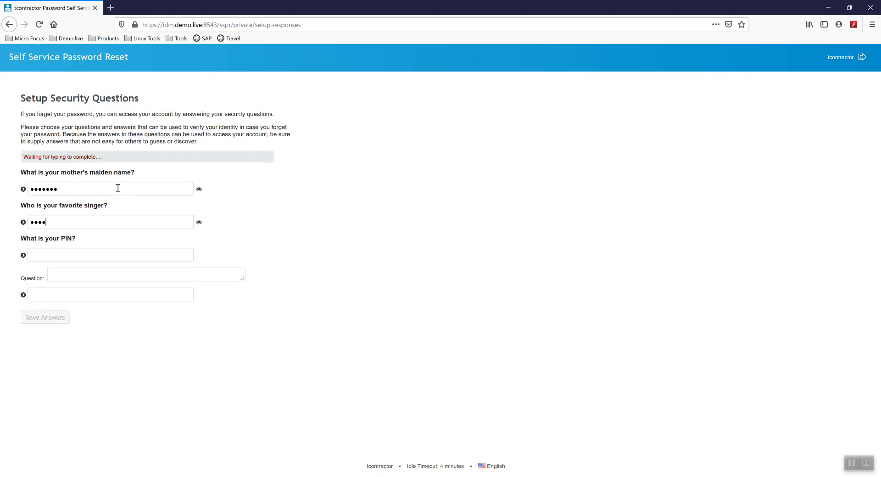
pyautogui.write('*')
pyautogui.press('Tab')
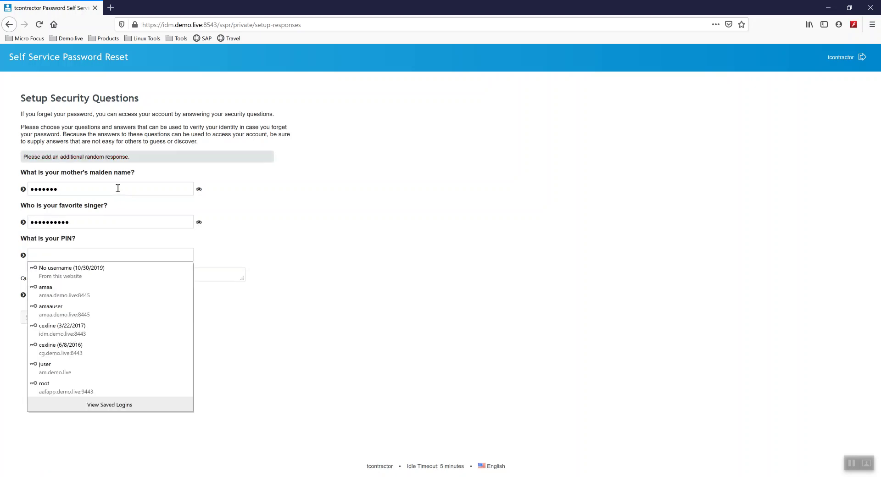
pyautogui.write('*******')
# - Add the custom question 'Where is your favorite beach?' with its answer and save
pyautogui.press('Tab')
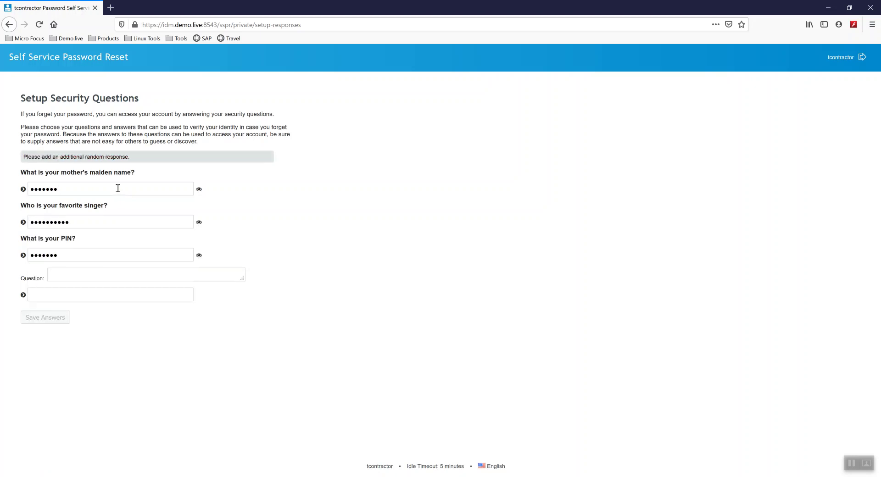
pyautogui.write('Where d')
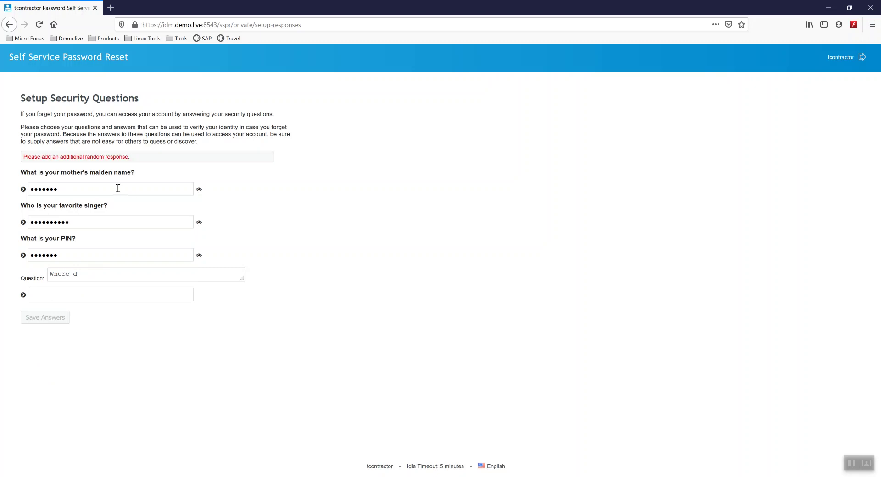
pyautogui.press('BackSpace')
pyautogui.write('is your favority')
pyautogui.press('BackSpace')
pyautogui.write('e beach?')
pyautogui.press('Tab')
pyautogui.write('hawaii')
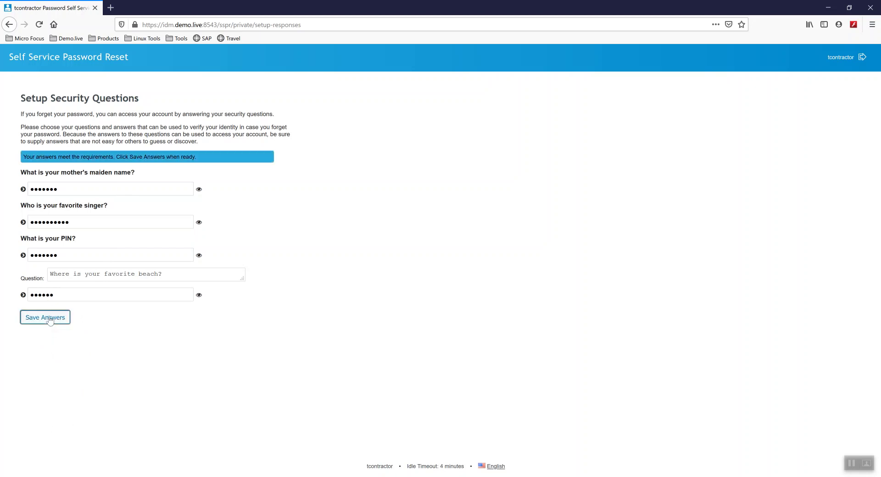
pyautogui.click(48, 317)
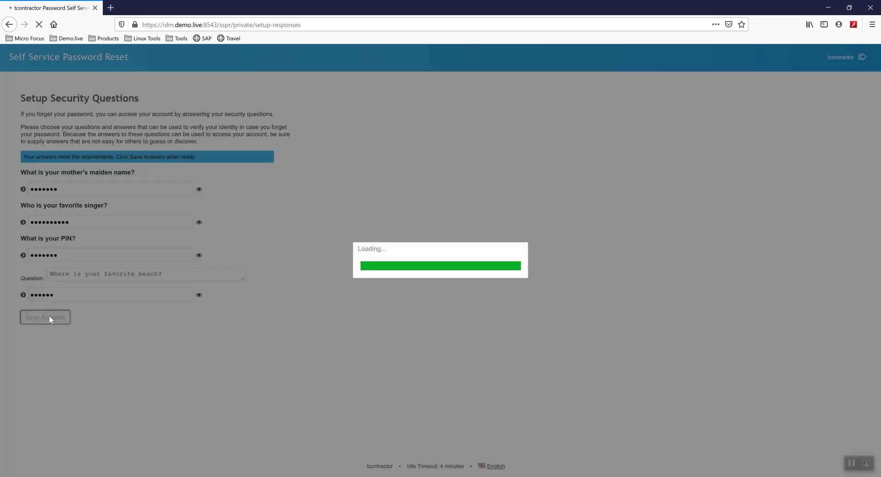